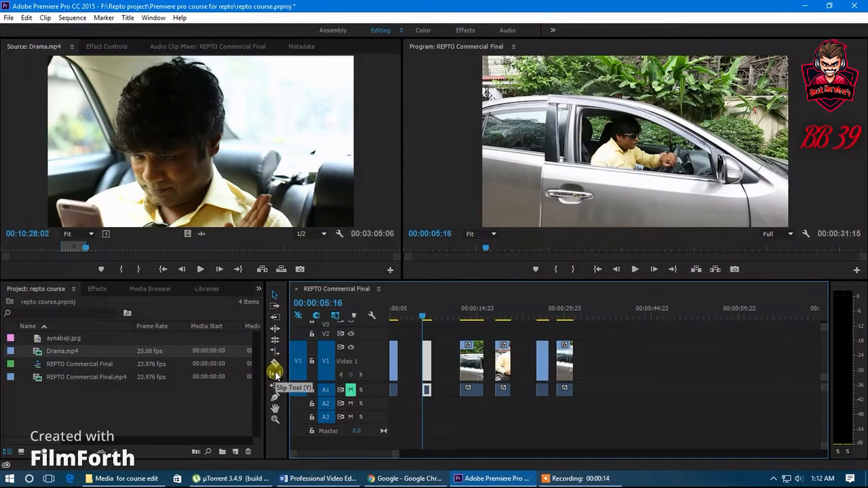
Ripple delete every empty gap between the clips on track V1 so they sit back to back
{"action": "left_click_drag", "start_coordinate": [392, 454], "coordinate": [381, 455]}
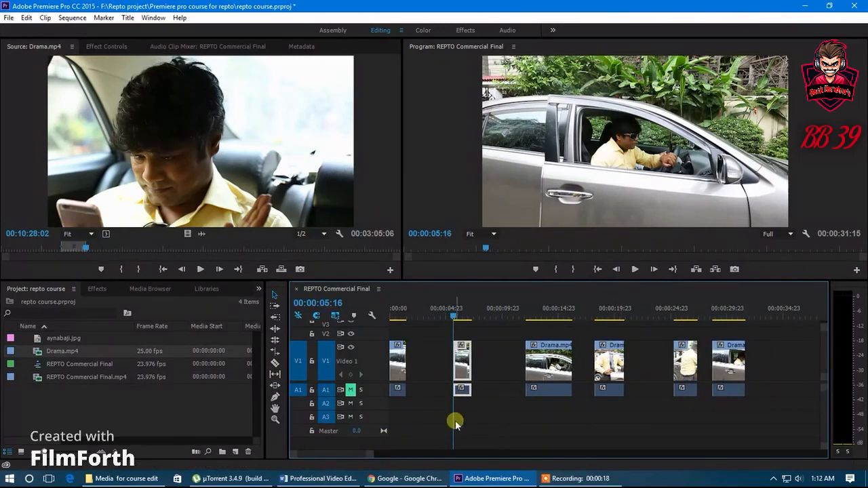
{"action": "right_click", "coordinate": [441, 362]}
{"action": "left_click", "coordinate": [467, 369]}
{"action": "right_click", "coordinate": [455, 364]}
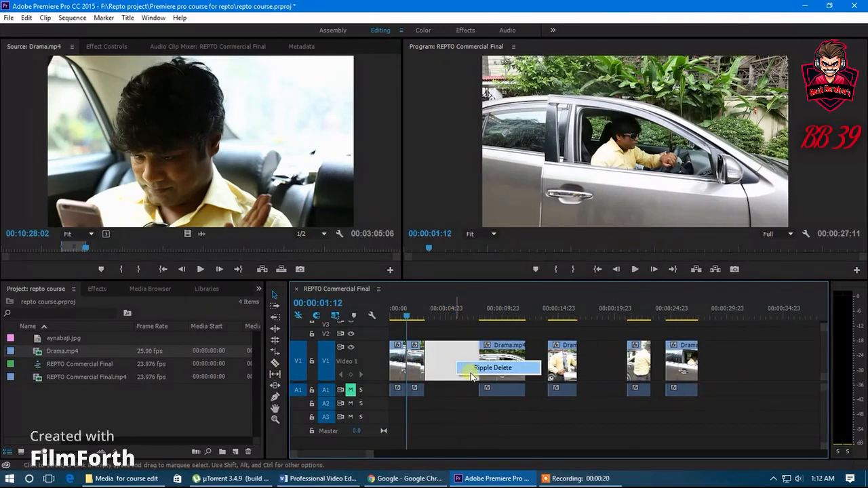
{"action": "left_click", "coordinate": [474, 369]}
{"action": "right_click", "coordinate": [479, 364]}
{"action": "left_click", "coordinate": [493, 369]}
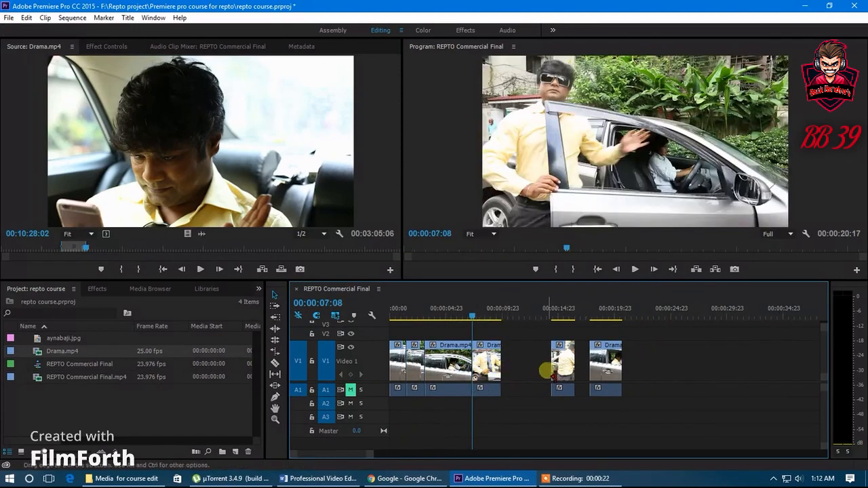
{"action": "right_click", "coordinate": [525, 364]}
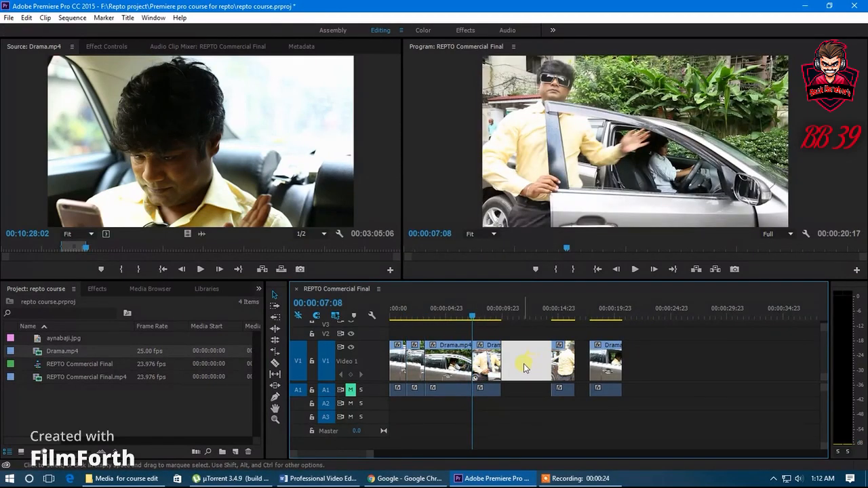
{"action": "left_click", "coordinate": [532, 369]}
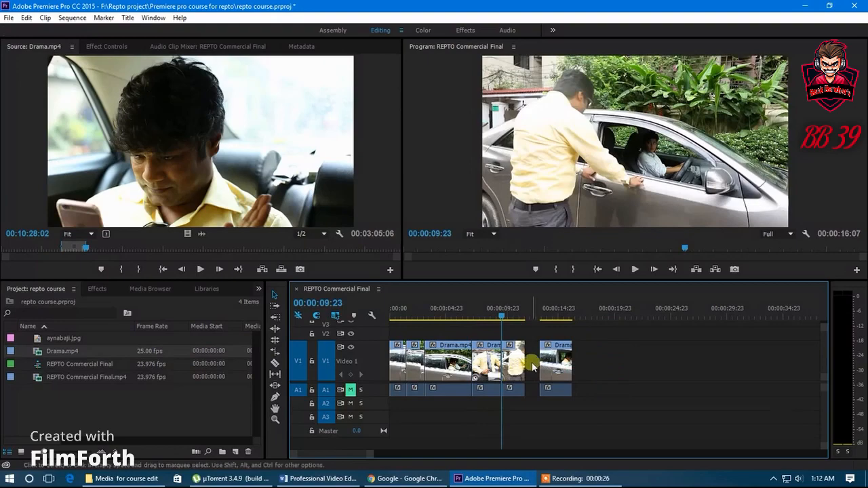
{"action": "right_click", "coordinate": [536, 364]}
{"action": "left_click", "coordinate": [555, 370]}
Expand the Audio 1 track to show its waveforms and move the playhead to 00:00:01:19
{"action": "left_click_drag", "start_coordinate": [526, 314], "coordinate": [411, 314]}
{"action": "double_click", "coordinate": [374, 393]}
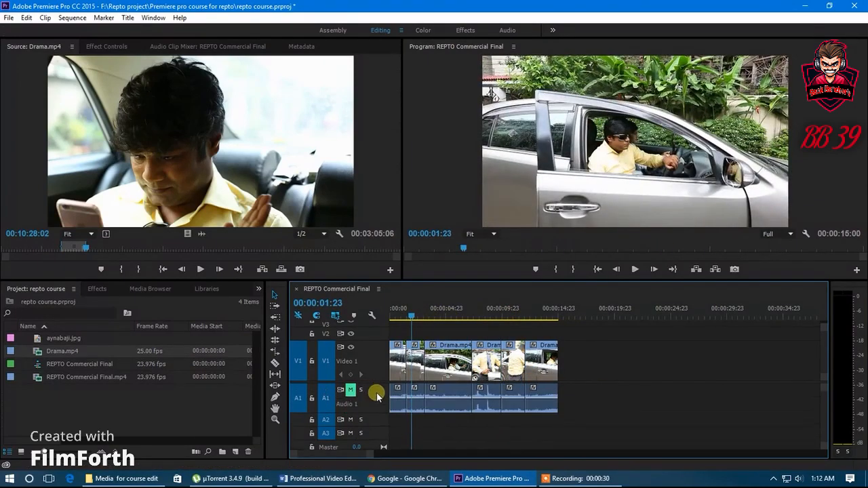
{"action": "left_click_drag", "start_coordinate": [369, 455], "coordinate": [357, 454]}
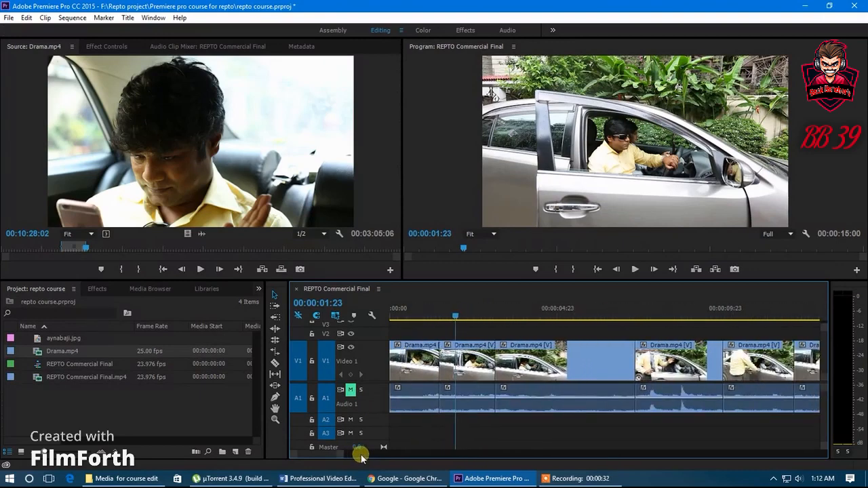
{"action": "left_click_drag", "start_coordinate": [447, 312], "coordinate": [449, 333]}
{"action": "scroll", "coordinate": [635, 390], "scroll_direction": "down", "scroll_amount": 3, "text": "alt"}
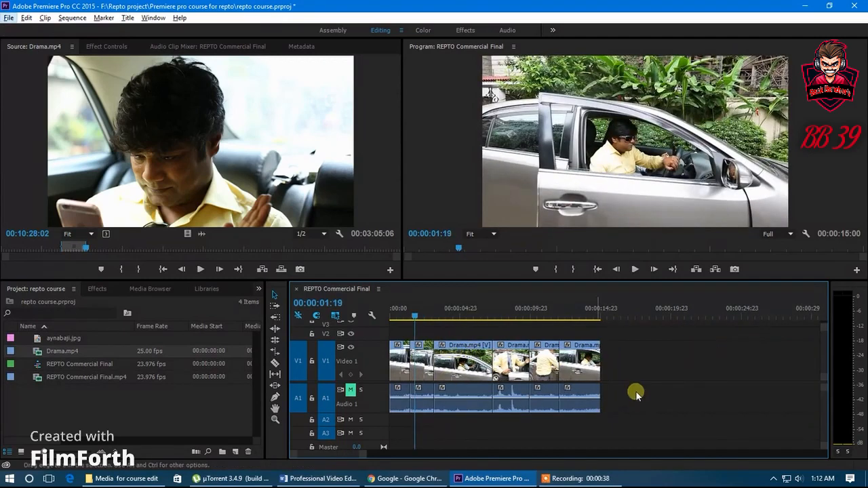
Delete all clips after the first Drama.mp4 clip in the sequence
{"action": "left_click_drag", "start_coordinate": [640, 356], "coordinate": [427, 366]}
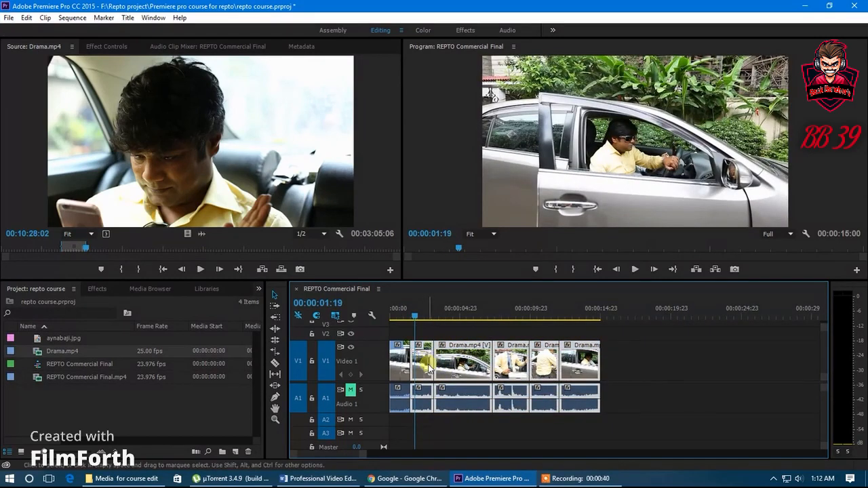
{"action": "key", "text": "Delete"}
{"action": "scroll", "coordinate": [341, 451], "scroll_direction": "up", "scroll_amount": 3}
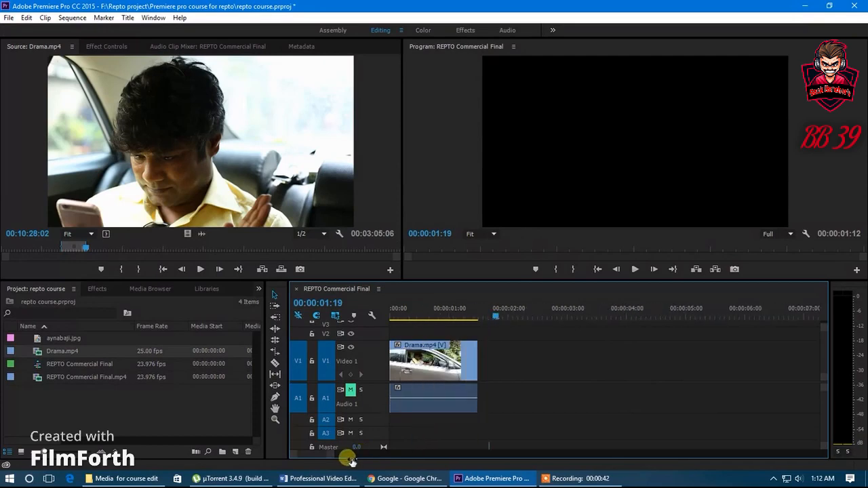
Scrub through the remaining Drama.mp4 clip and place a duplicate of it directly after the original on V1
{"action": "left_click", "coordinate": [431, 312]}
{"action": "left_click_drag", "start_coordinate": [431, 314], "coordinate": [485, 332]}
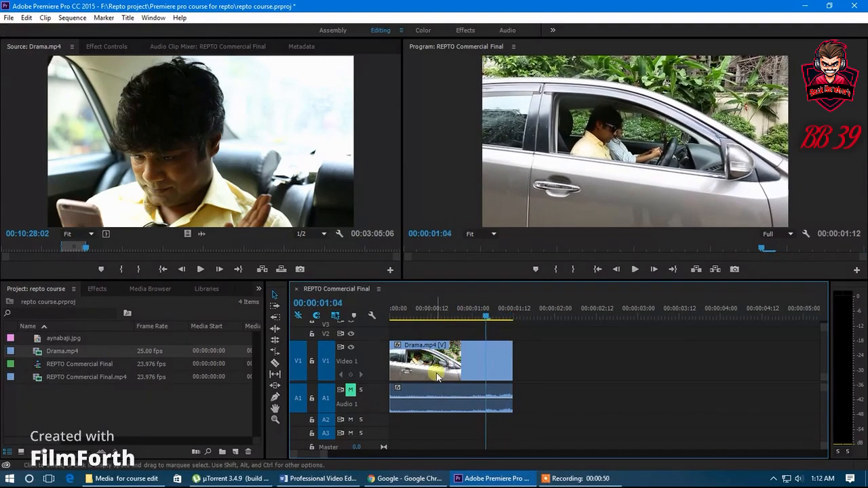
{"action": "left_click_drag", "start_coordinate": [432, 375], "coordinate": [549, 371]}
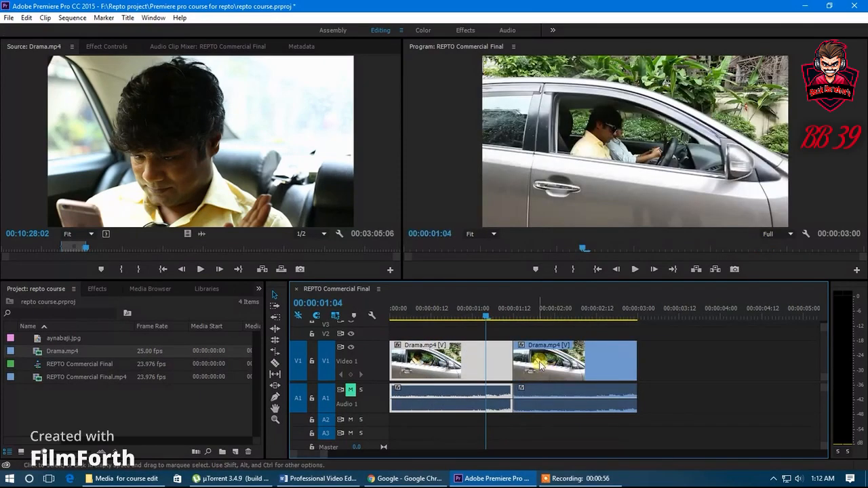
{"action": "left_click_drag", "start_coordinate": [484, 321], "coordinate": [462, 370]}
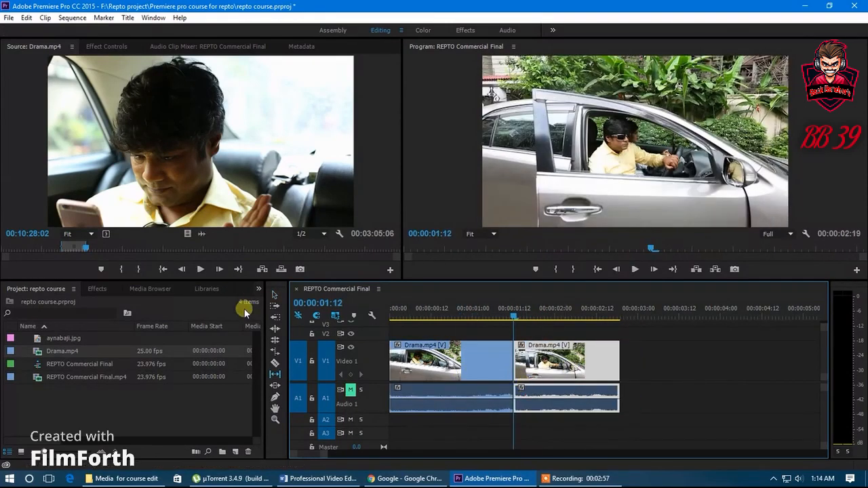
Add REPTO Commercial Final.mp4 from the project to V1 directly after the second Drama.mp4 clip
{"action": "left_click", "coordinate": [273, 294]}
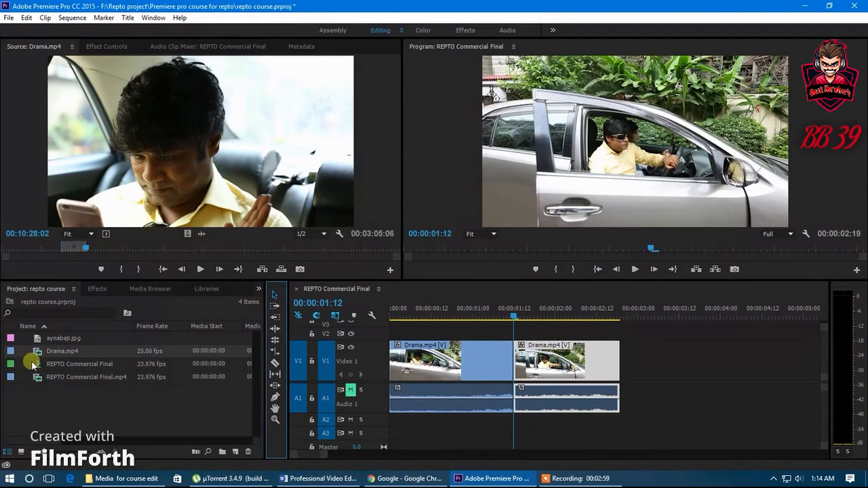
{"action": "left_click_drag", "start_coordinate": [81, 377], "coordinate": [622, 379]}
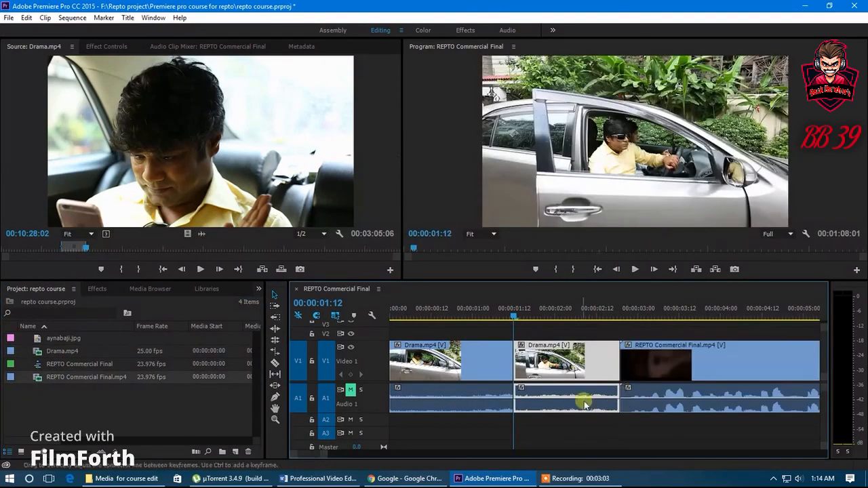
{"action": "key", "text": "minus"}
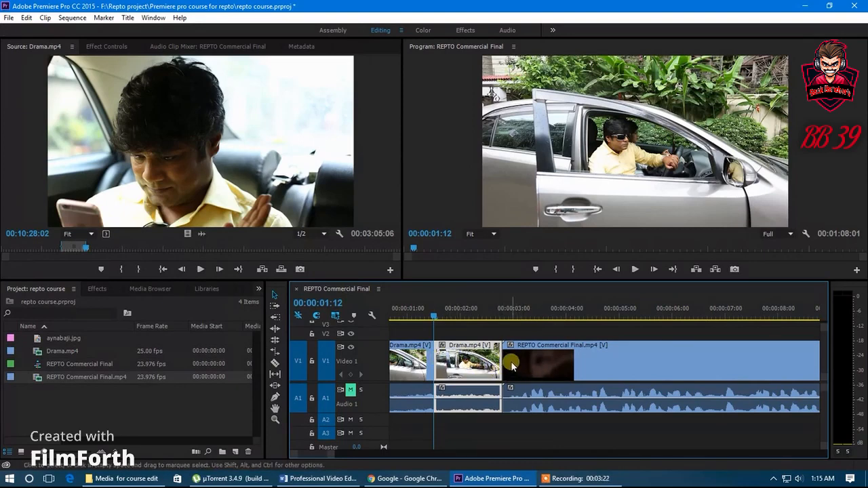
{"action": "scroll", "coordinate": [532, 366], "scroll_direction": "down", "scroll_amount": 4}
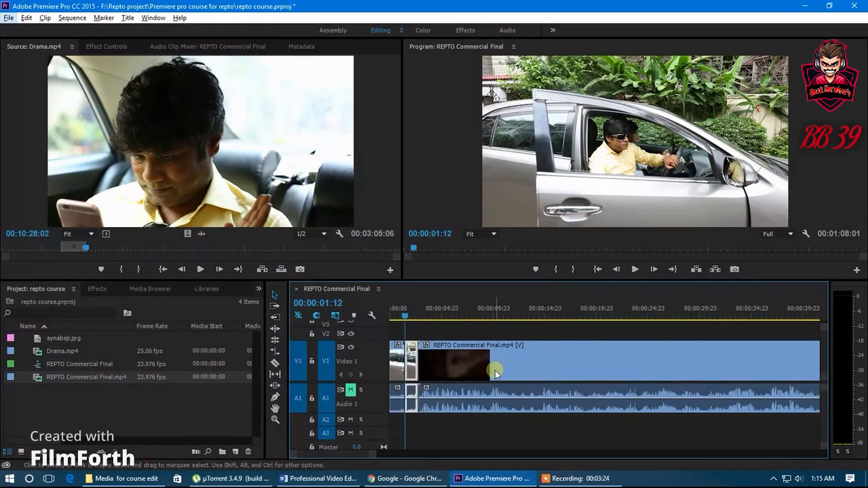
Try moving the REPTO Commercial Final.mp4 clip about 6 seconds later and trimming the end of the second Drama.mp4 clip
{"action": "left_click_drag", "start_coordinate": [481, 368], "coordinate": [542, 371]}
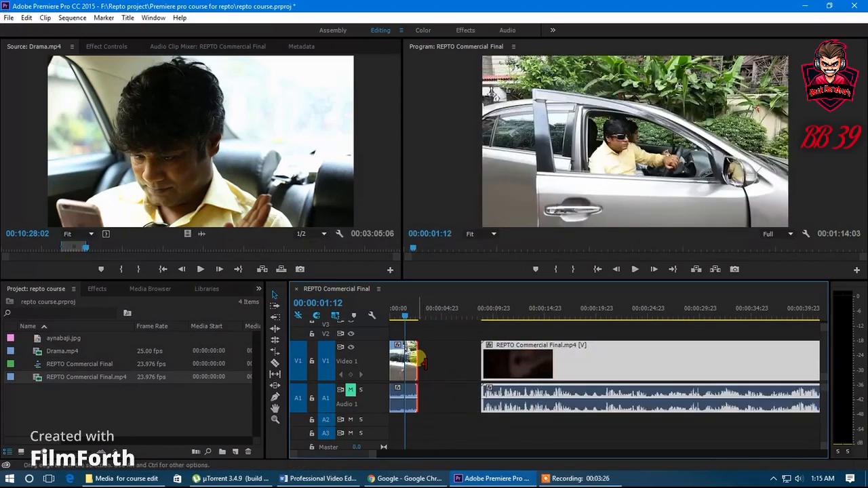
{"action": "mouse_move", "coordinate": [420, 360]}
{"action": "left_mouse_down"}
{"action": "mouse_move", "coordinate": [429, 362]}
{"action": "mouse_move", "coordinate": [414, 360]}
{"action": "left_mouse_up"}
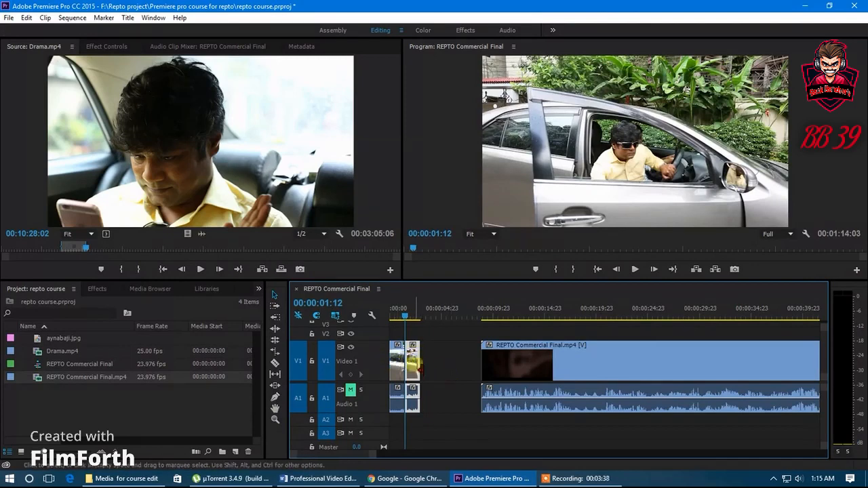
{"action": "left_click_drag", "start_coordinate": [422, 368], "coordinate": [418, 369]}
Ripple delete the gap before the REPTO Commercial Final.mp4 clip and move the playhead to that clip's start at 00:00:02:19
{"action": "right_click", "coordinate": [445, 359]}
{"action": "left_click", "coordinate": [474, 362]}
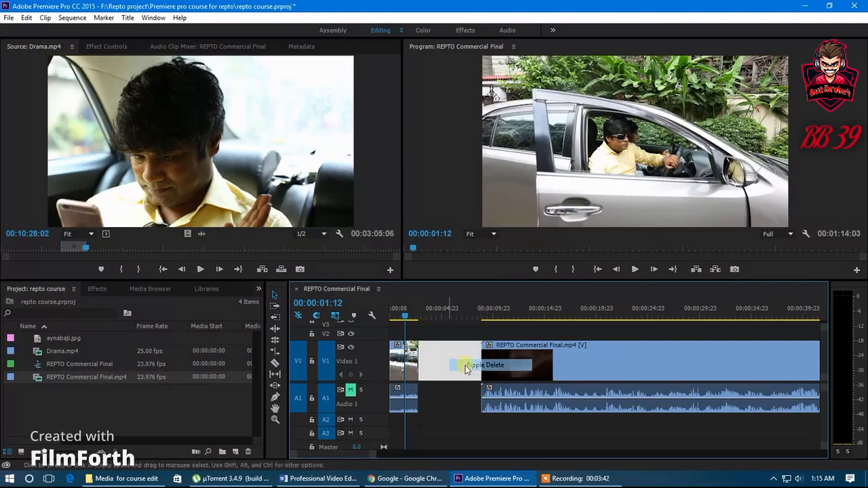
{"action": "key", "text": "Down"}
{"action": "left_click_drag", "start_coordinate": [372, 455], "coordinate": [342, 456]}
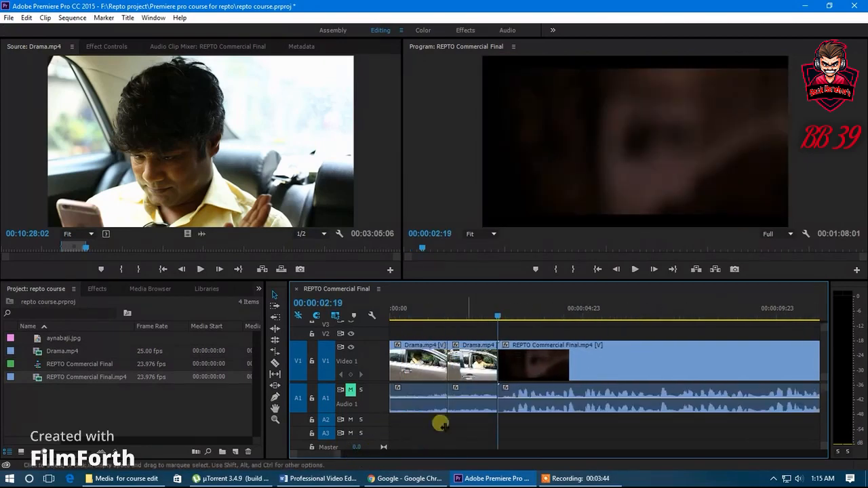
Shift the source footage inside the second Drama.mp4 clip with the Slip Tool and scrub over it to check the new in and out points
{"action": "left_click", "coordinate": [473, 370]}
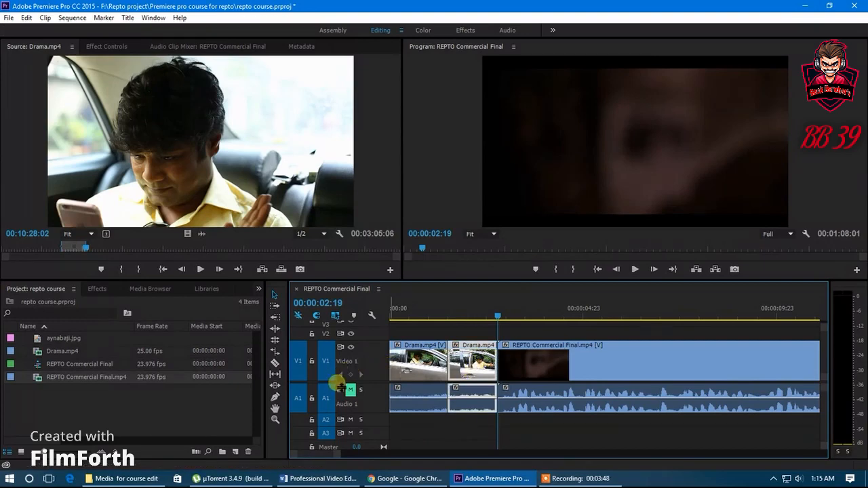
{"action": "left_click", "coordinate": [275, 374]}
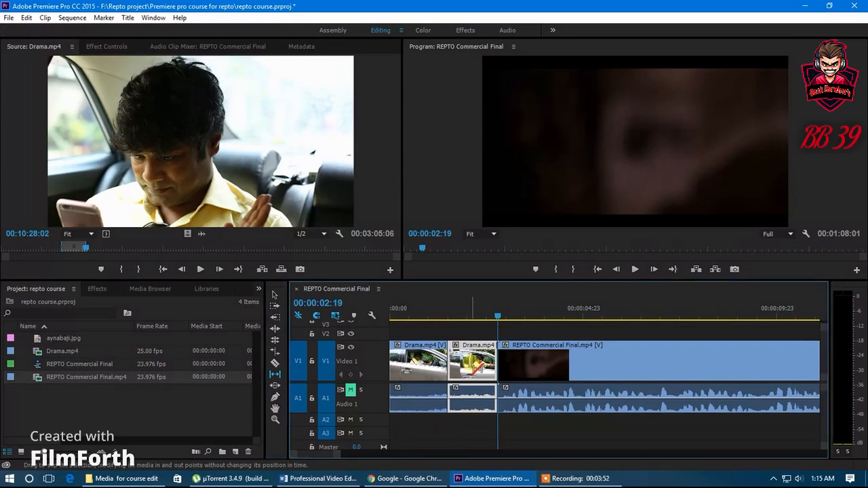
{"action": "left_click_drag", "start_coordinate": [478, 366], "coordinate": [508, 376]}
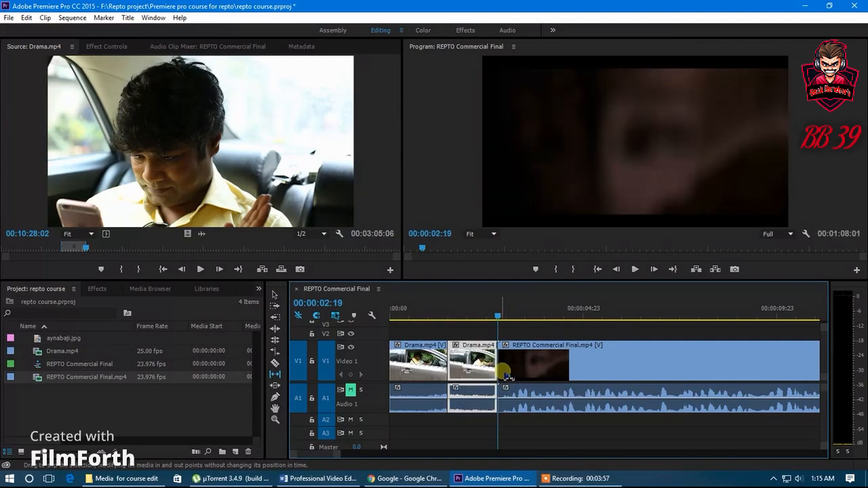
{"action": "left_click", "coordinate": [447, 317]}
{"action": "left_click_drag", "start_coordinate": [448, 317], "coordinate": [444, 316]}
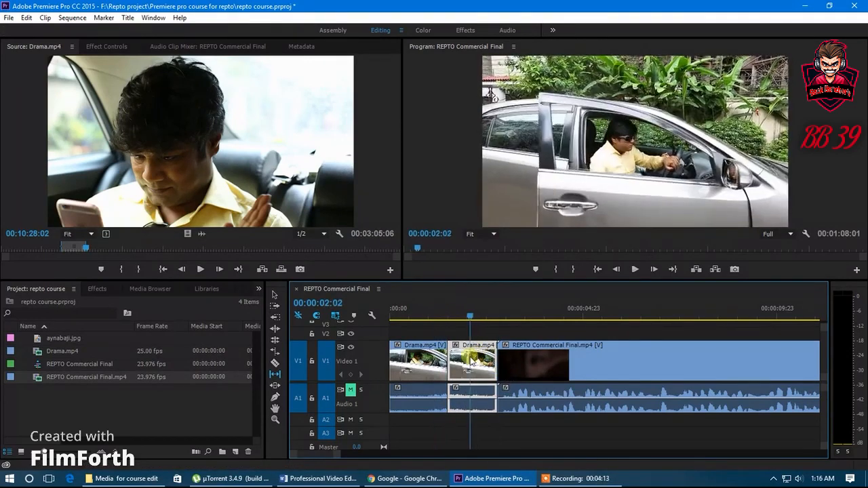
{"action": "left_click_drag", "start_coordinate": [470, 360], "coordinate": [503, 316]}
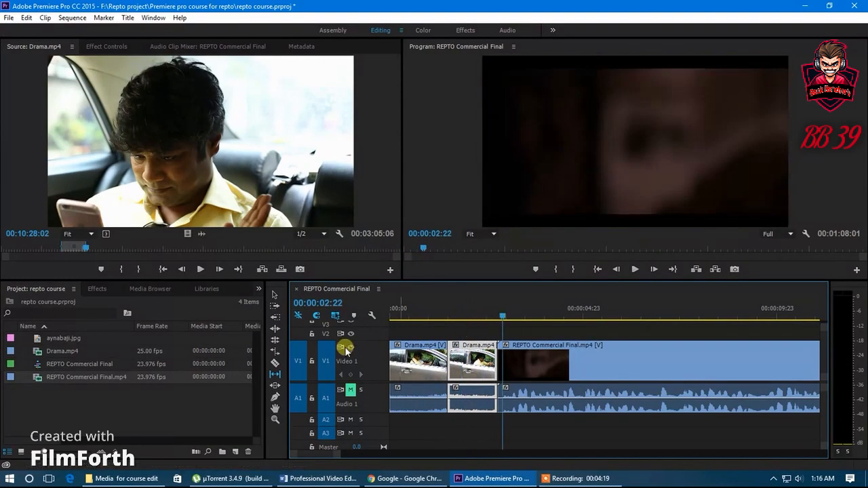
Slide the second Drama.mp4 clip between its neighbours with the Slide Tool to start at 00:00:02:19, and scrub across the edit
{"action": "left_click", "coordinate": [275, 384]}
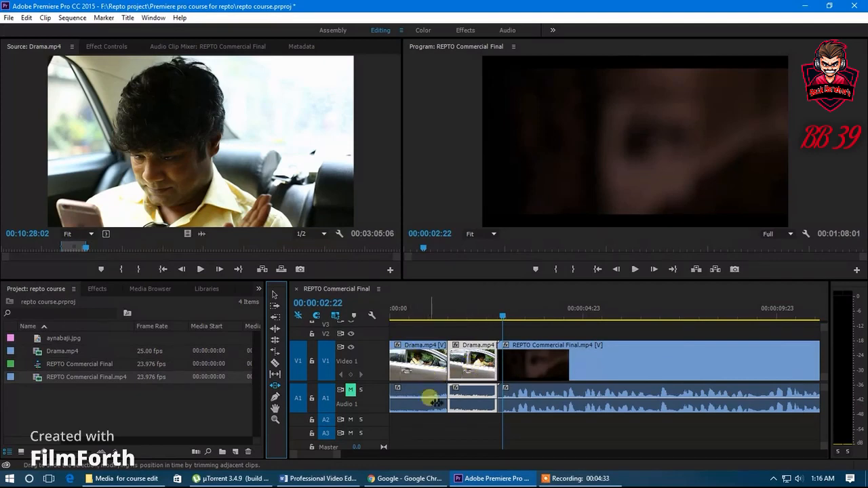
{"action": "left_click", "coordinate": [277, 386]}
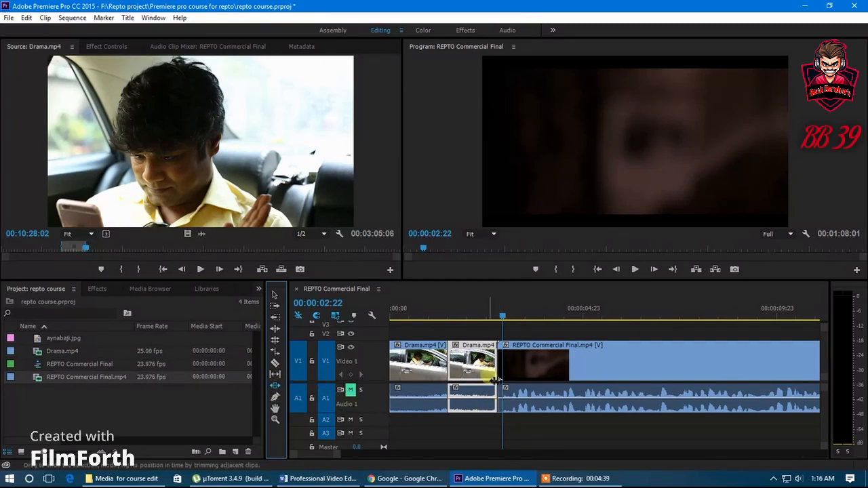
{"action": "mouse_move", "coordinate": [484, 373]}
{"action": "left_mouse_down"}
{"action": "mouse_move", "coordinate": [510, 374]}
{"action": "mouse_move", "coordinate": [480, 376]}
{"action": "left_mouse_up"}
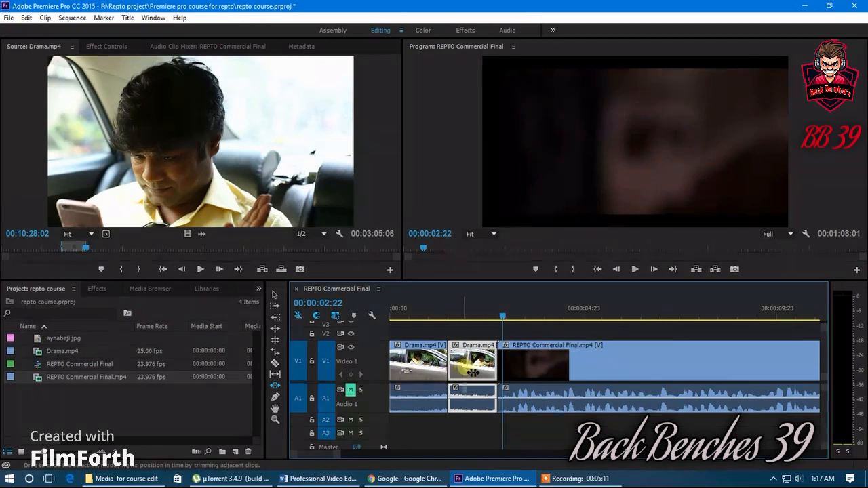
{"action": "left_click_drag", "start_coordinate": [472, 372], "coordinate": [514, 374]}
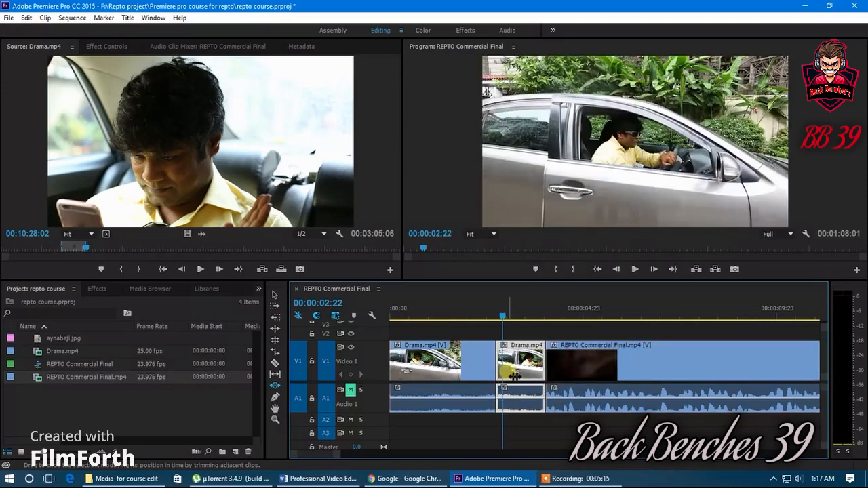
{"action": "left_click", "coordinate": [498, 315]}
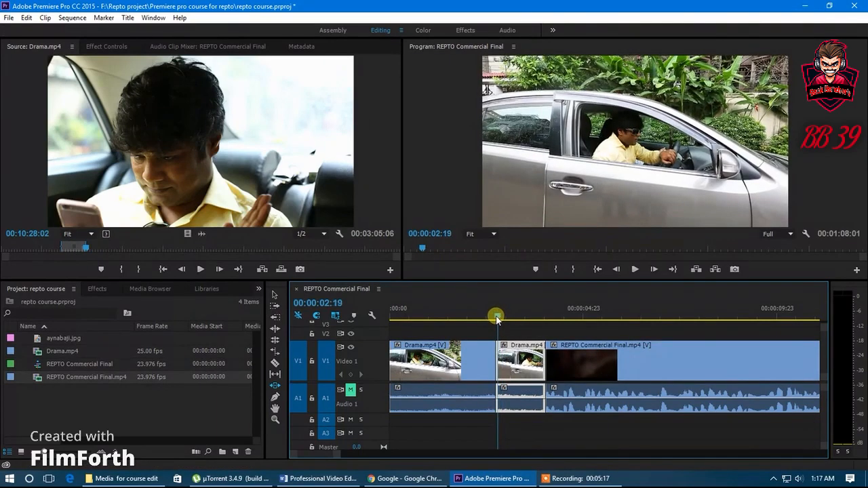
{"action": "left_click_drag", "start_coordinate": [497, 319], "coordinate": [590, 368]}
Close the gap by moving the REPTO Commercial Final.mp4 clip back against the end of the second Drama.mp4 clip
{"action": "left_click", "coordinate": [275, 295]}
{"action": "left_click", "coordinate": [527, 366]}
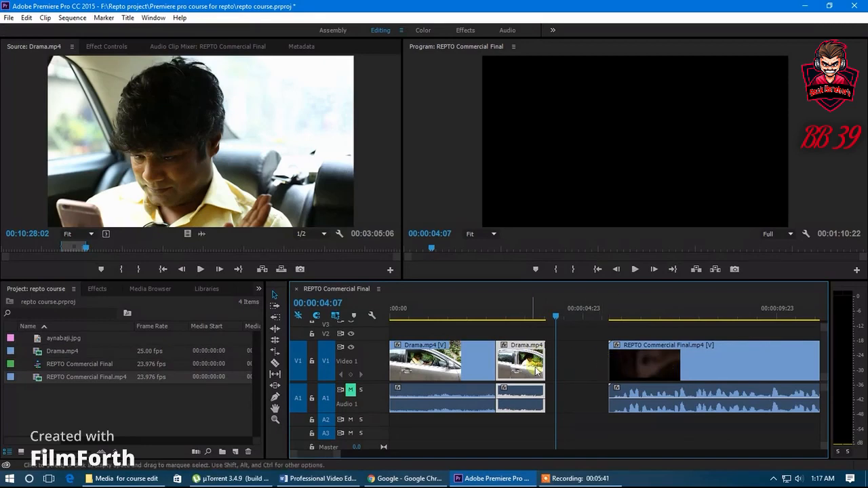
{"action": "left_click", "coordinate": [624, 364]}
{"action": "left_click_drag", "start_coordinate": [582, 361], "coordinate": [553, 360]}
Slide the second Drama.mp4 clip further along V1 with the Slide Tool so it ends near 00:00:09:23
{"action": "left_click", "coordinate": [526, 365]}
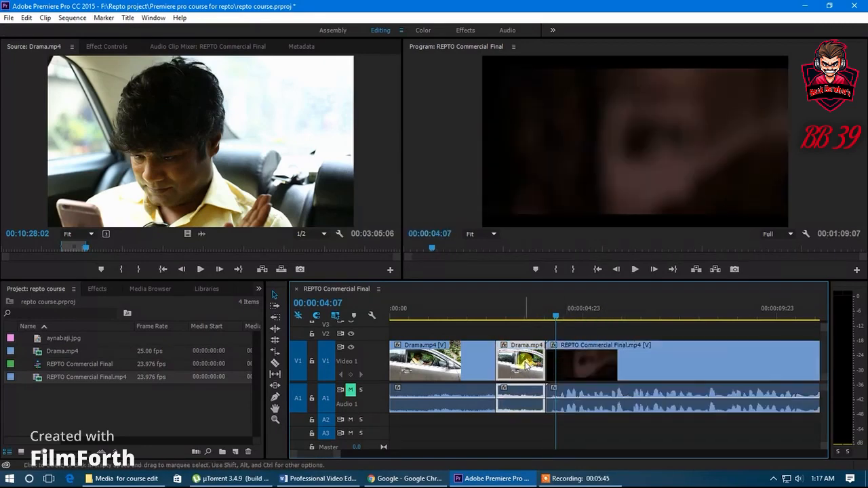
{"action": "left_click", "coordinate": [274, 385]}
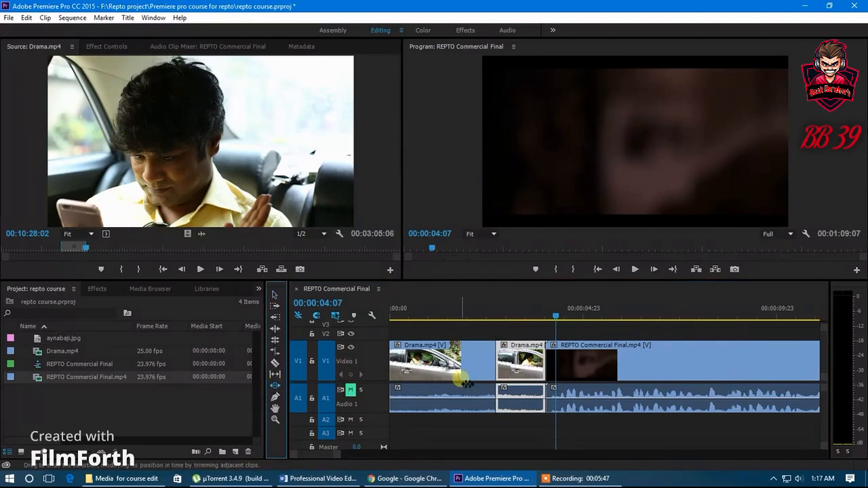
{"action": "left_click_drag", "start_coordinate": [550, 372], "coordinate": [766, 367]}
{"action": "scroll", "coordinate": [623, 378], "scroll_direction": "down", "scroll_amount": 3}
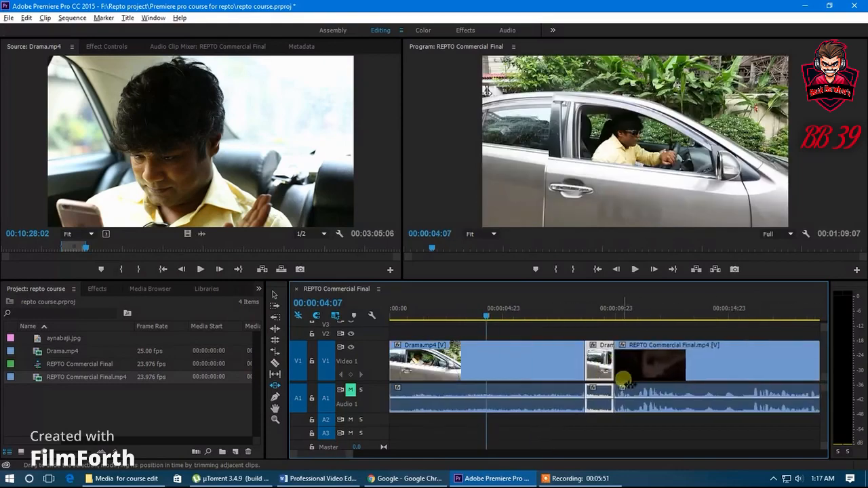
Slide the second Drama.mp4 clip further along V1 to start at about 00:00:18, and scrub over the extended first clip to 00:00:11:20
{"action": "left_click_drag", "start_coordinate": [543, 369], "coordinate": [702, 369]}
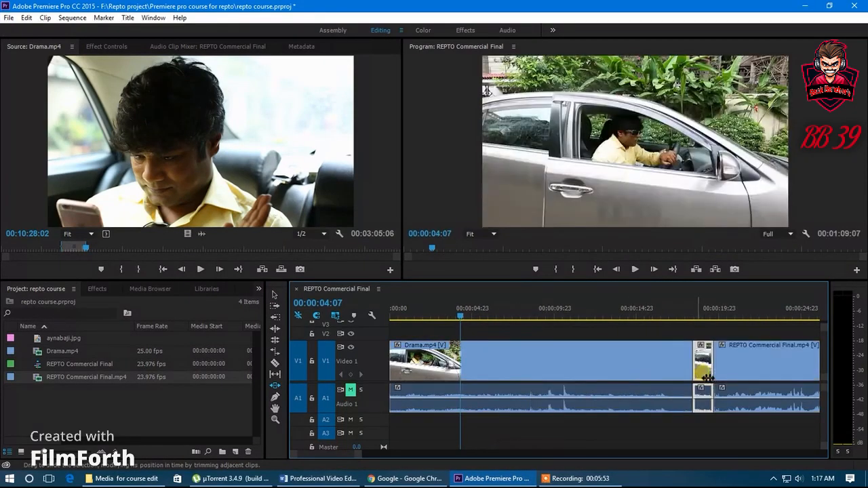
{"action": "left_click_drag", "start_coordinate": [706, 316], "coordinate": [550, 319]}
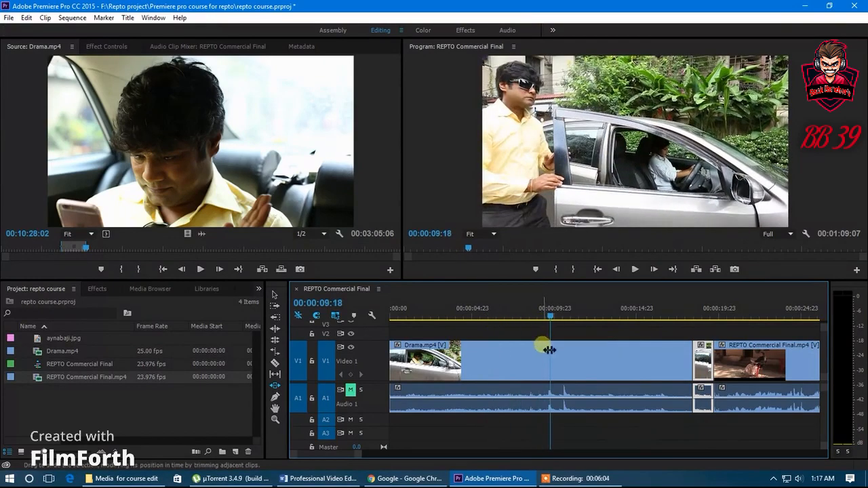
{"action": "left_click", "coordinate": [279, 385]}
{"action": "scroll", "coordinate": [560, 383], "scroll_direction": "down", "scroll_amount": 5}
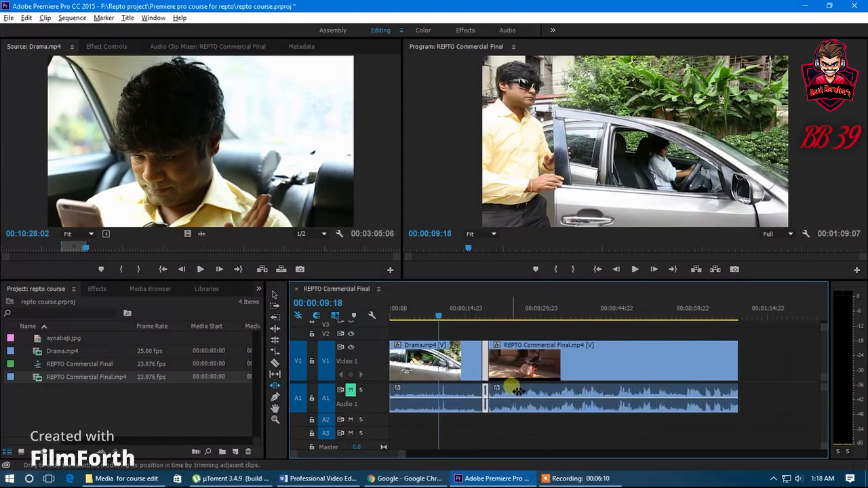
{"action": "left_click_drag", "start_coordinate": [438, 318], "coordinate": [446, 319]}
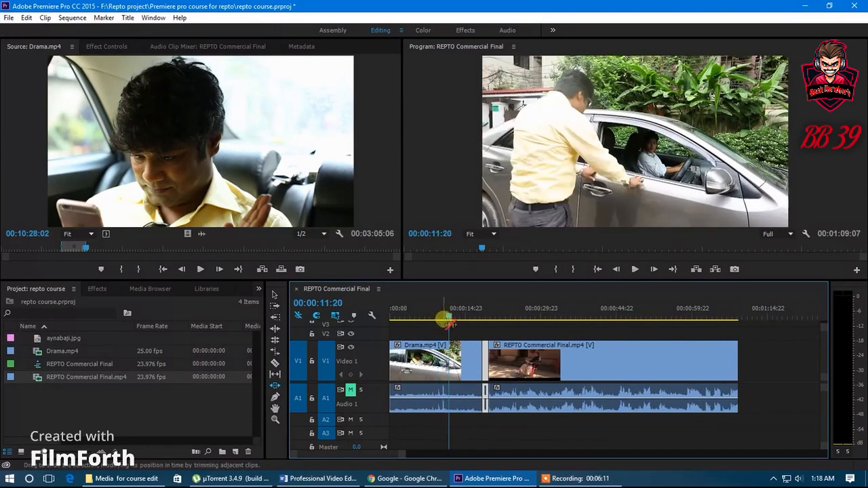
Extend the second Drama.mp4 clip's end by about 15 seconds with the Ripple Edit Tool, and preview the start of the following clip
{"action": "left_click", "coordinate": [274, 329]}
{"action": "left_click", "coordinate": [274, 328]}
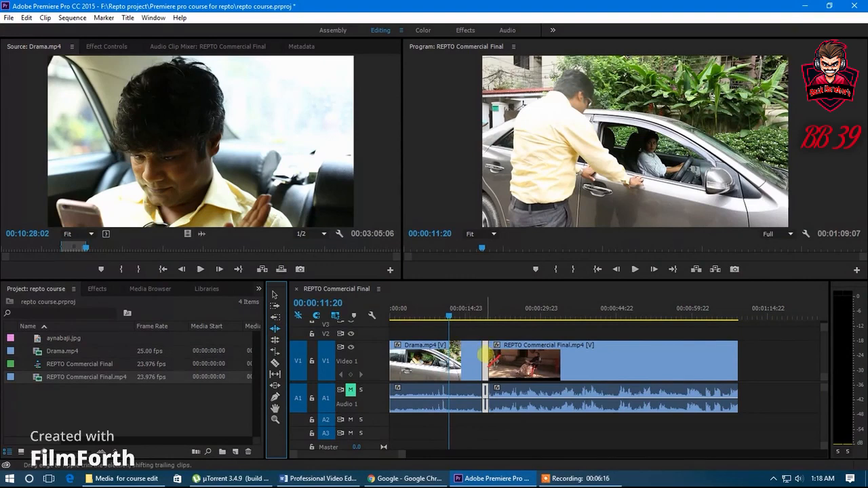
{"action": "left_click", "coordinate": [487, 354]}
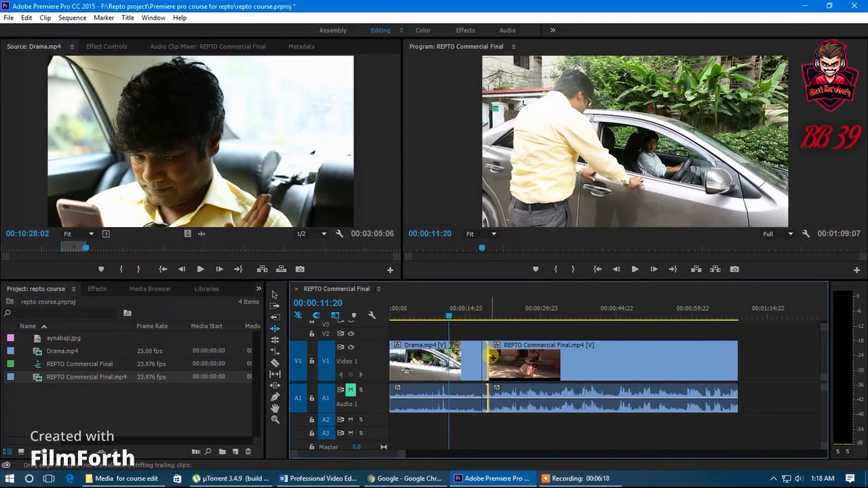
{"action": "left_click_drag", "start_coordinate": [488, 354], "coordinate": [573, 368]}
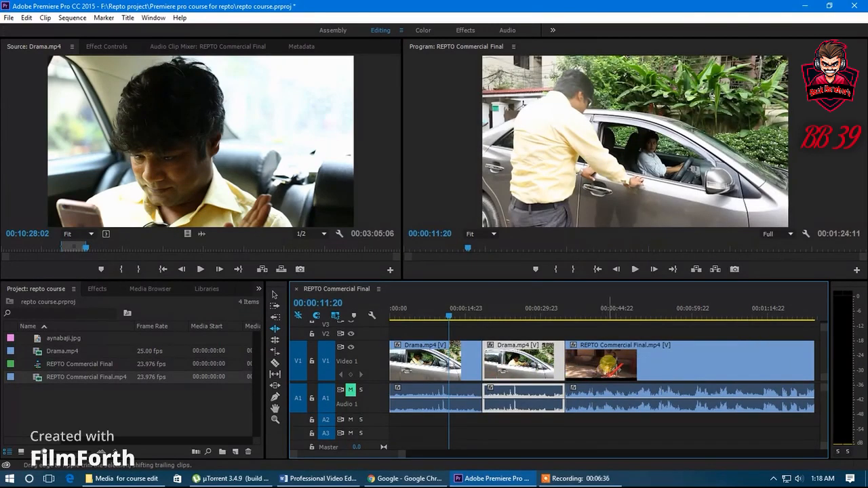
{"action": "left_click", "coordinate": [609, 366]}
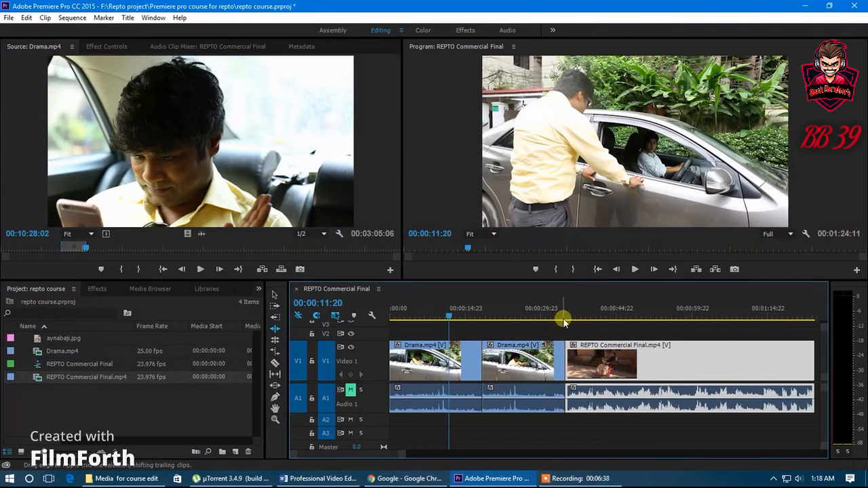
{"action": "left_click", "coordinate": [567, 318]}
{"action": "key", "text": "space"}
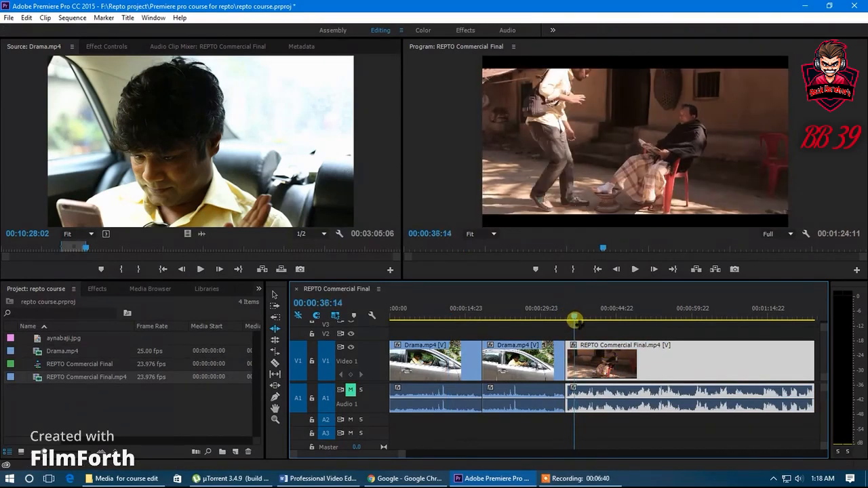
Slide the lengthened second Drama.mp4 clip with the Slide Tool to start at about 00:00:31, and scrub the REPTO Commercial Final.mp4 clip to 00:00:55:23
{"action": "left_click", "coordinate": [275, 384]}
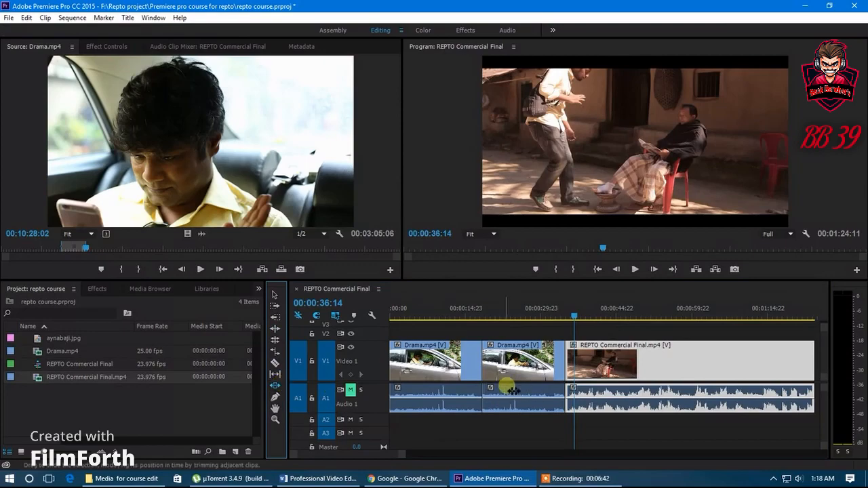
{"action": "left_click", "coordinate": [562, 372]}
{"action": "left_click_drag", "start_coordinate": [560, 372], "coordinate": [622, 376]}
{"action": "left_click", "coordinate": [616, 319]}
{"action": "left_click_drag", "start_coordinate": [617, 319], "coordinate": [671, 319]}
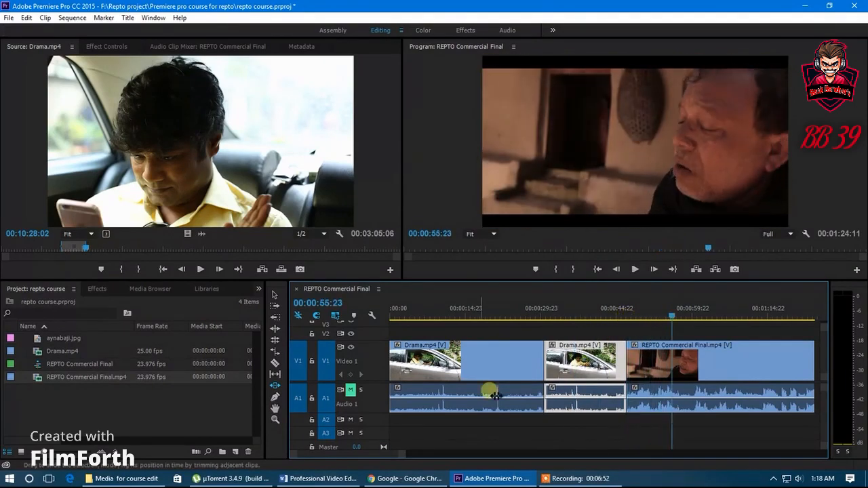